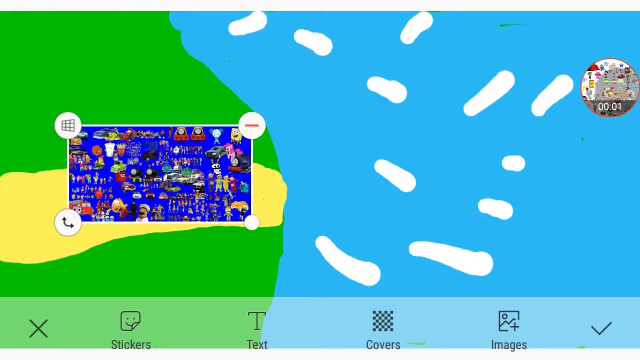
Deselect the collage picture so it stays over the beach's sand and grass
click(400, 150)
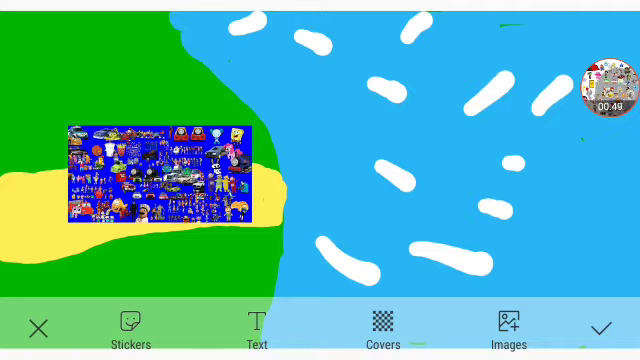
Add the pirate ship sticker and position it on the ocean beside the shoreline
click(608, 88)
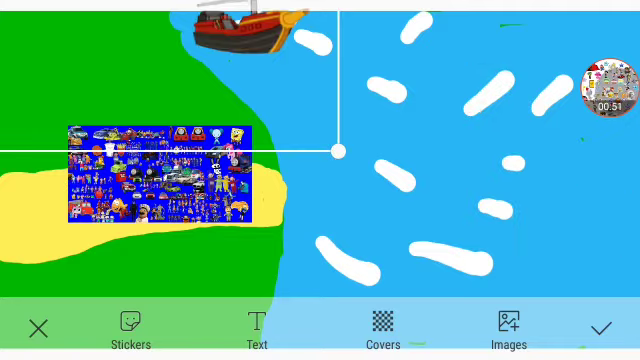
mouse_move(338, 150)
mouse_down()
mouse_move(400, 178)
mouse_move(520, 175)
mouse_move(614, 252)
mouse_move(632, 288)
mouse_up()
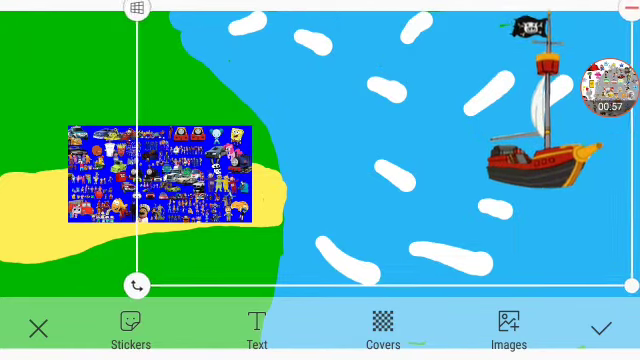
drag(380, 150, 406, 170)
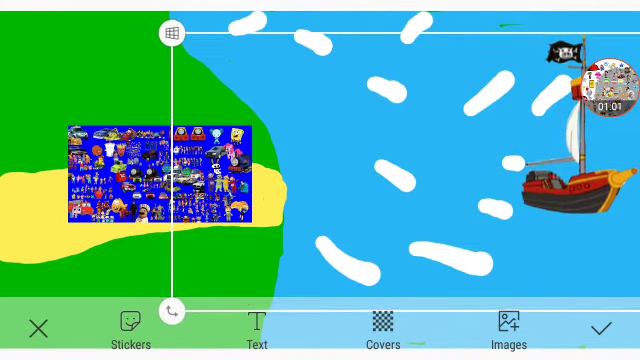
mouse_move(400, 160)
mouse_down()
mouse_move(410, 196)
mouse_move(475, 243)
mouse_move(453, 242)
mouse_move(376, 162)
mouse_move(180, 80)
mouse_up()
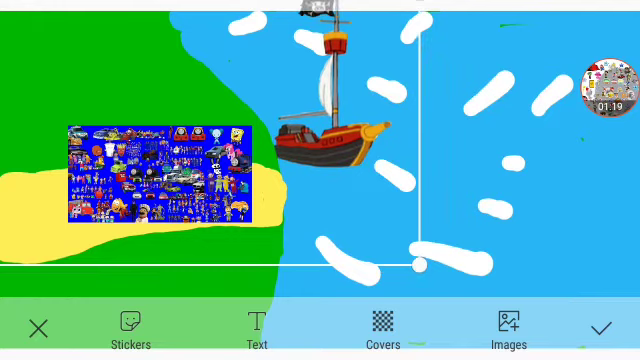
drag(340, 120, 351, 148)
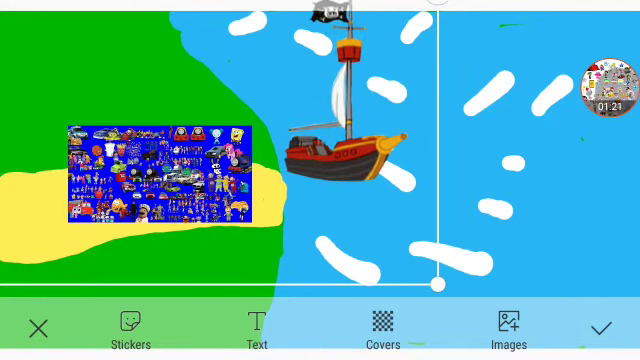
click(120, 60)
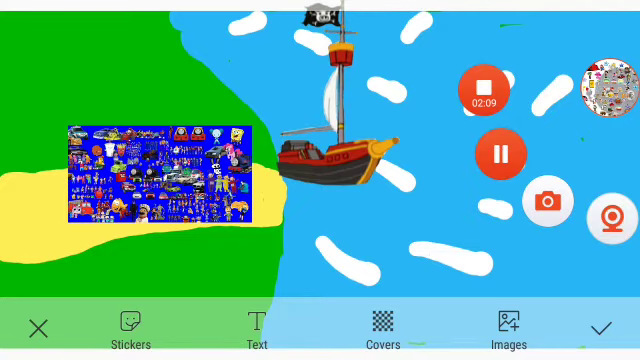
Drag the collage picture onto the ship, shrink it, and delete it
drag(160, 175, 278, 147)
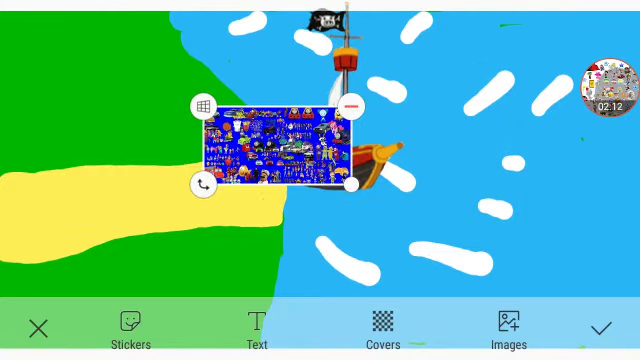
drag(369, 194, 342, 164)
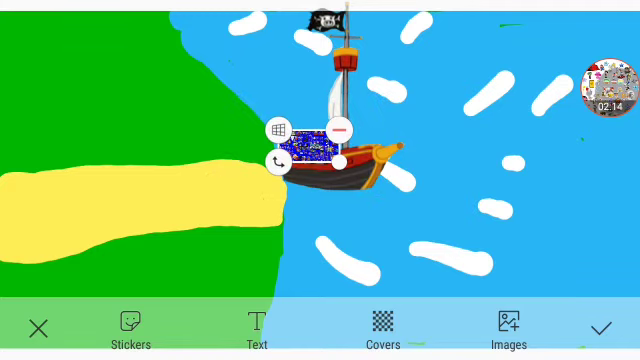
click(342, 129)
click(610, 88)
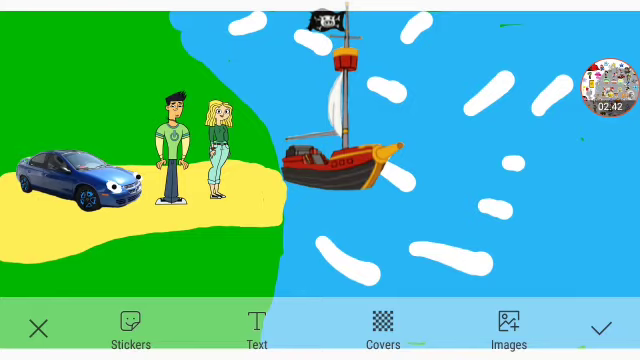
Delete the blonde girl and boy stickers after moving each onto the ship
drag(218, 145, 325, 135)
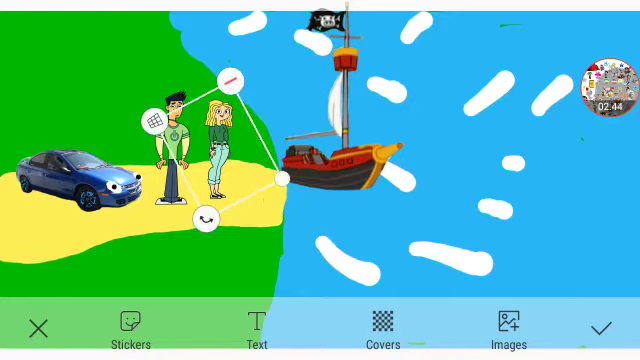
click(338, 64)
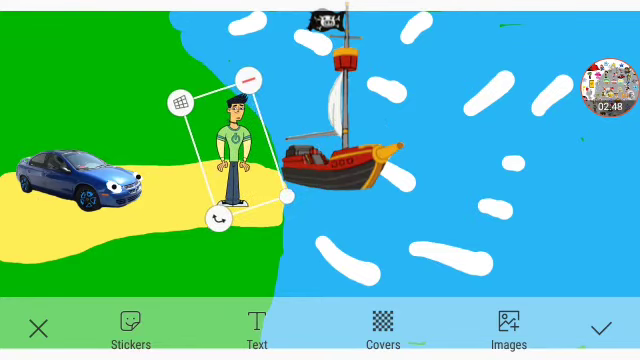
drag(172, 150, 315, 150)
click(322, 101)
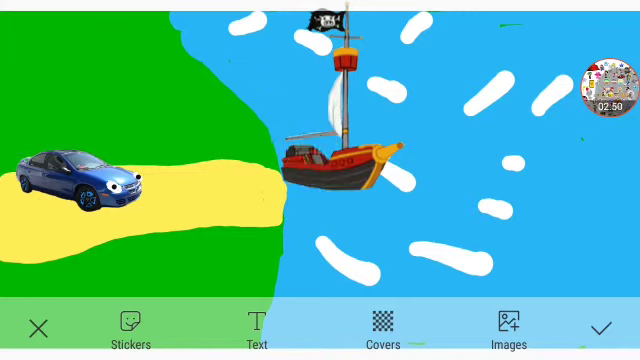
Move and enlarge the blue car, then drag it off the beach
click(80, 180)
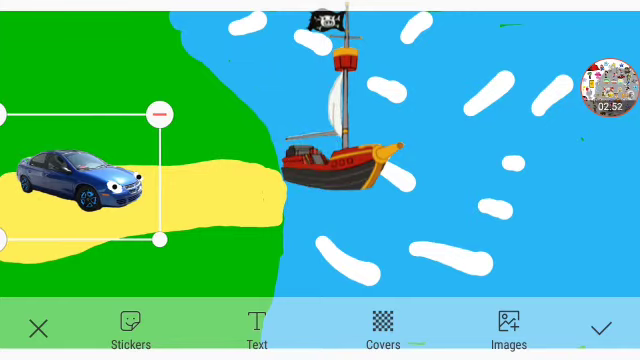
mouse_move(80, 180)
mouse_down()
mouse_move(62, 182)
mouse_move(180, 172)
mouse_move(78, 205)
mouse_up()
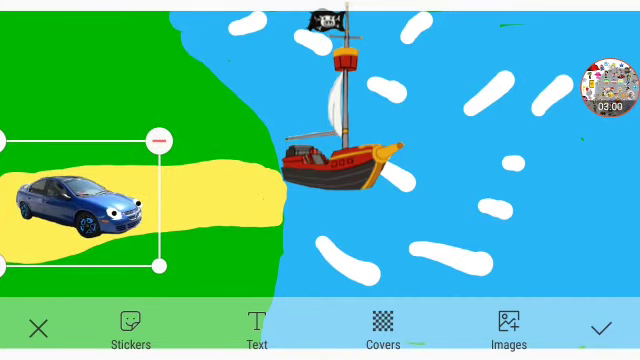
drag(78, 205, 65, 218)
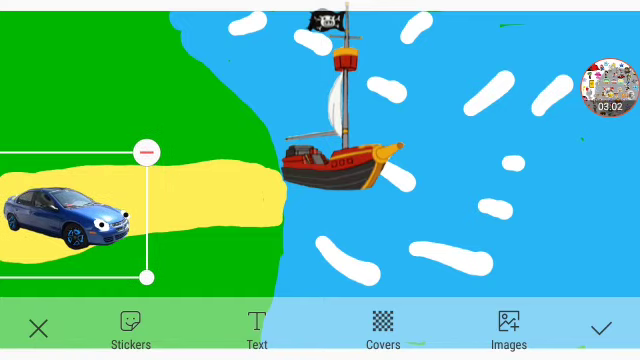
mouse_move(146, 278)
mouse_down()
mouse_move(154, 272)
mouse_move(167, 278)
mouse_up()
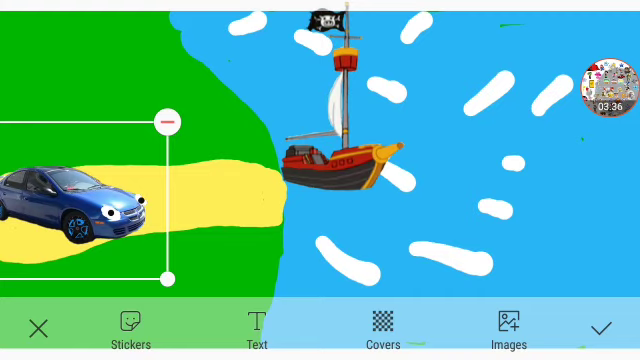
mouse_move(70, 205)
mouse_down()
mouse_move(170, 180)
mouse_move(118, 195)
mouse_up()
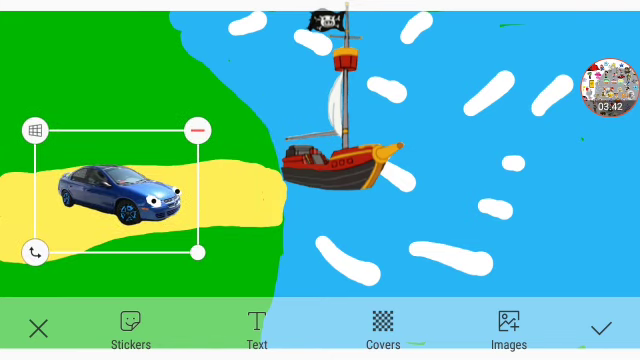
drag(118, 195, 340, 140)
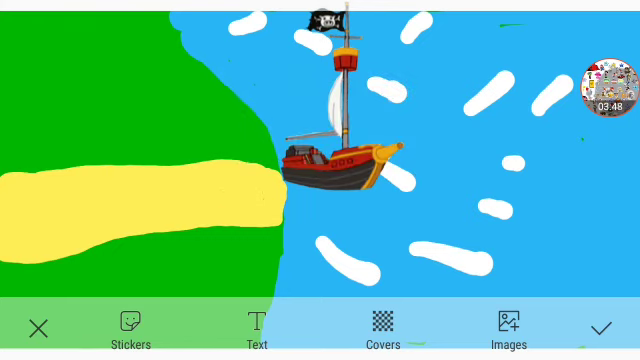
Drag the pirate ship past the canvas's right edge and deselect it
click(430, 150)
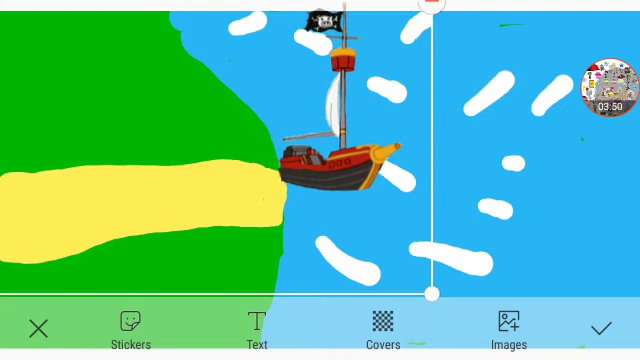
drag(340, 150, 530, 210)
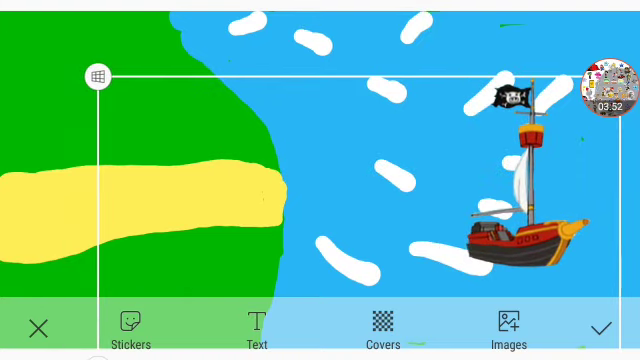
drag(530, 200, 555, 185)
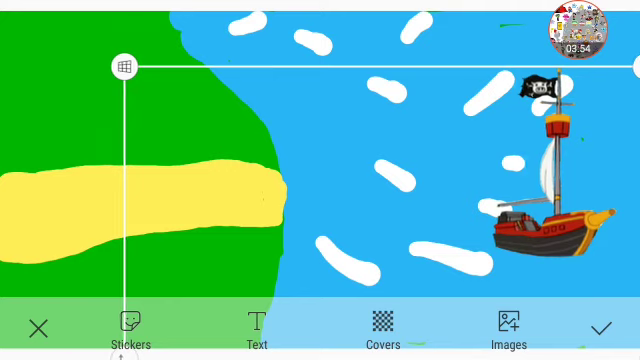
drag(124, 67, 378, 34)
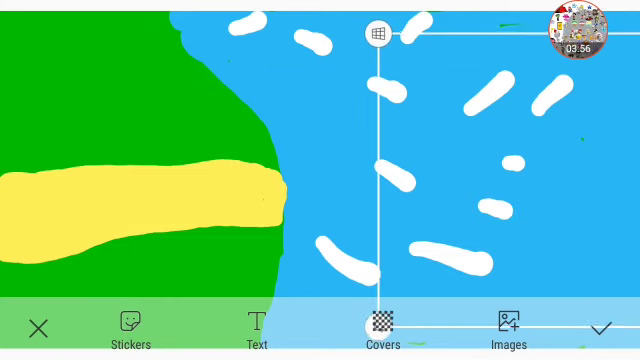
click(300, 150)
click(578, 30)
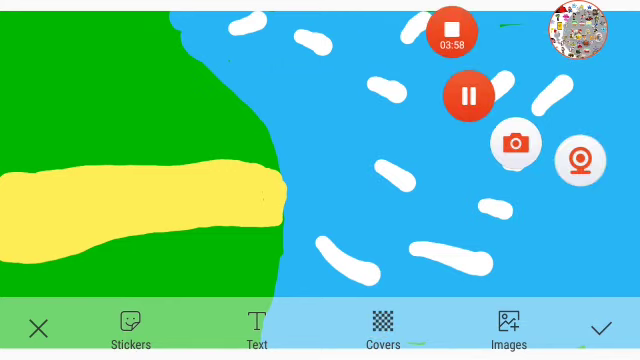